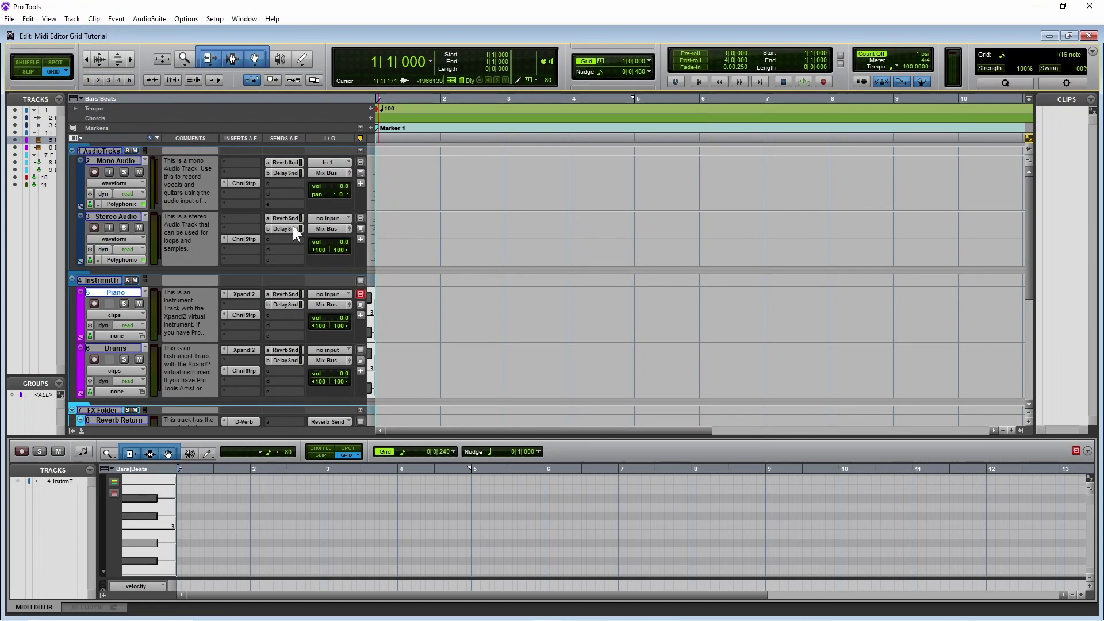
Create one stereo Instrument Track with the default name Inst, giving Inst 1.
{"action": "left_click", "coordinate": [70, 20]}
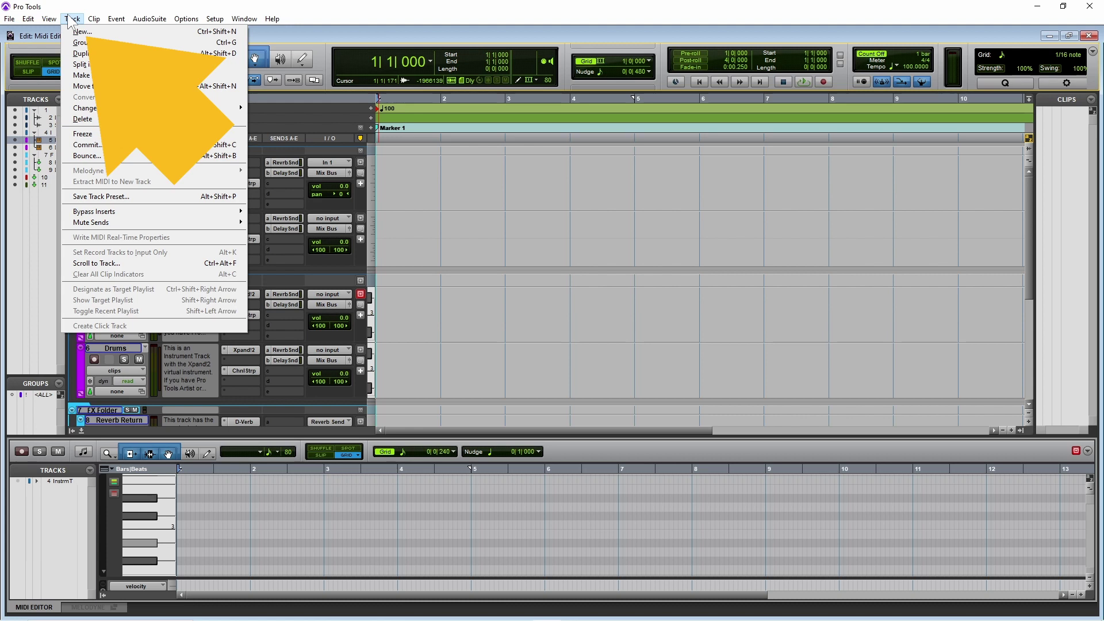
{"action": "left_click", "coordinate": [78, 31]}
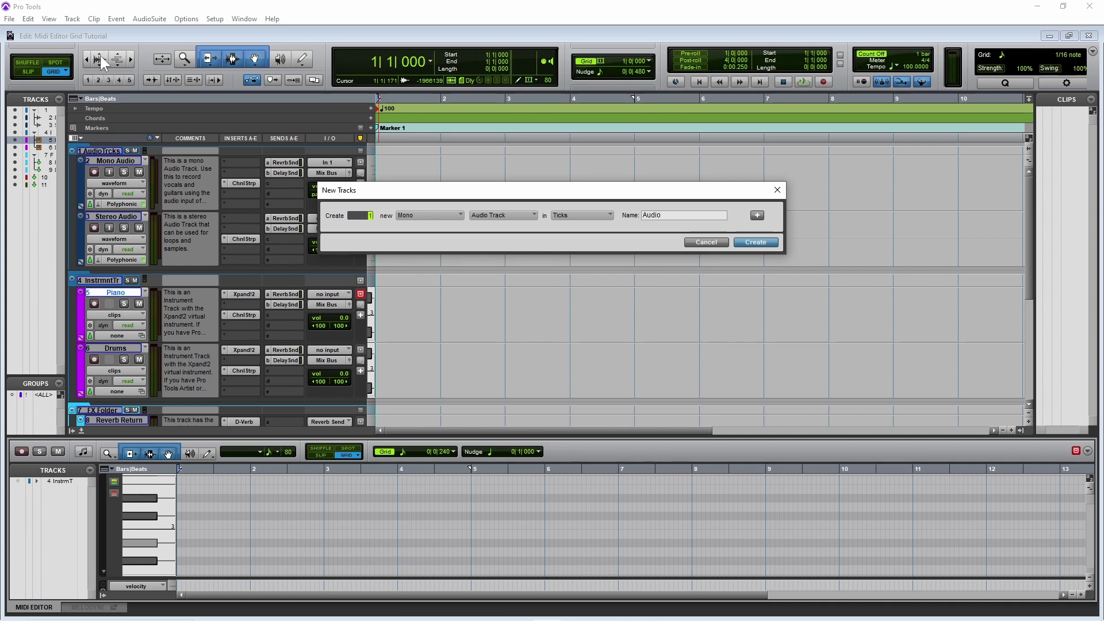
{"action": "left_click", "coordinate": [416, 215]}
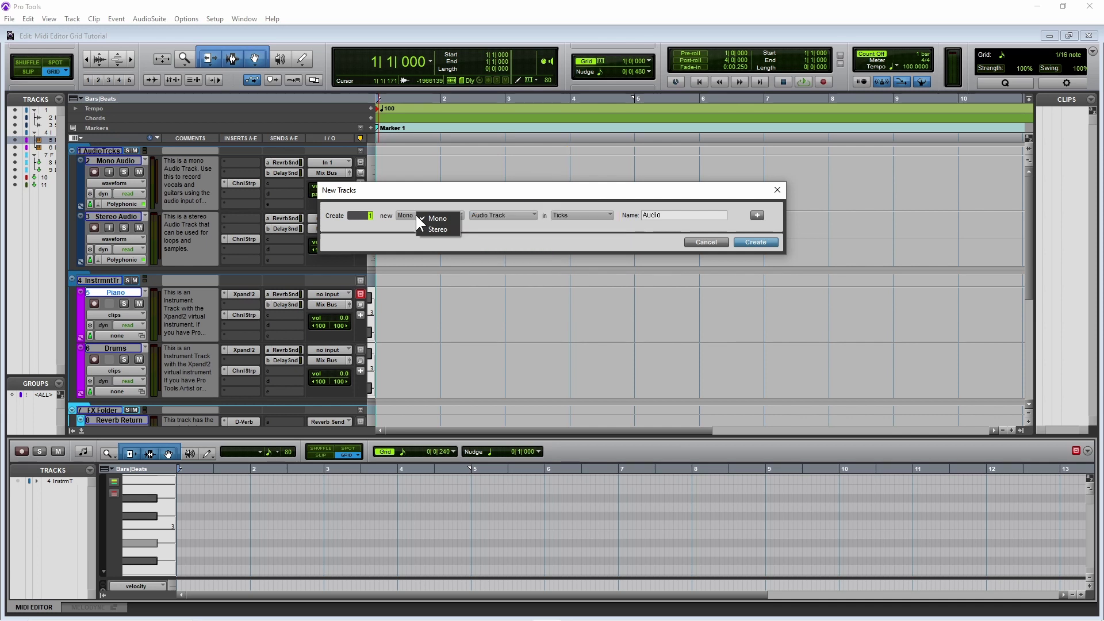
{"action": "left_click", "coordinate": [432, 229]}
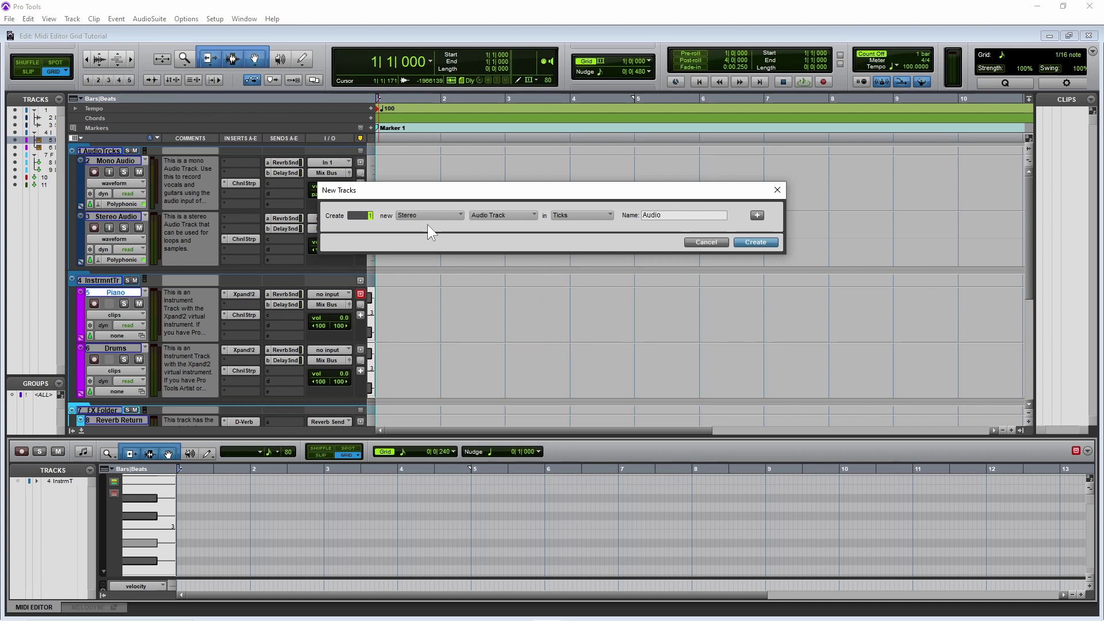
{"action": "left_click", "coordinate": [497, 219]}
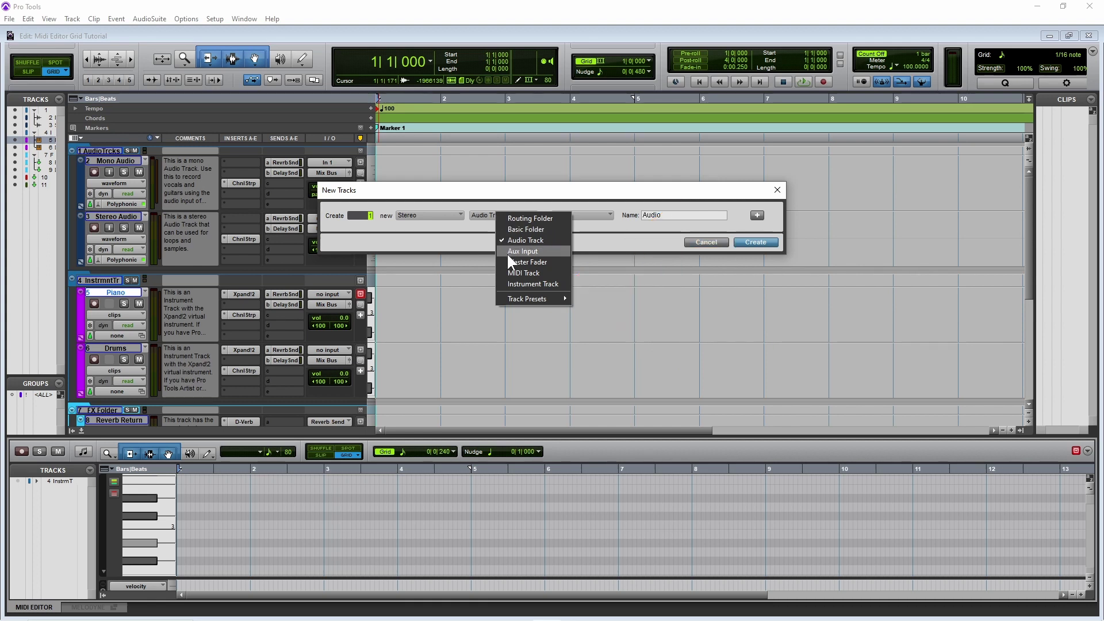
{"action": "left_click", "coordinate": [520, 279]}
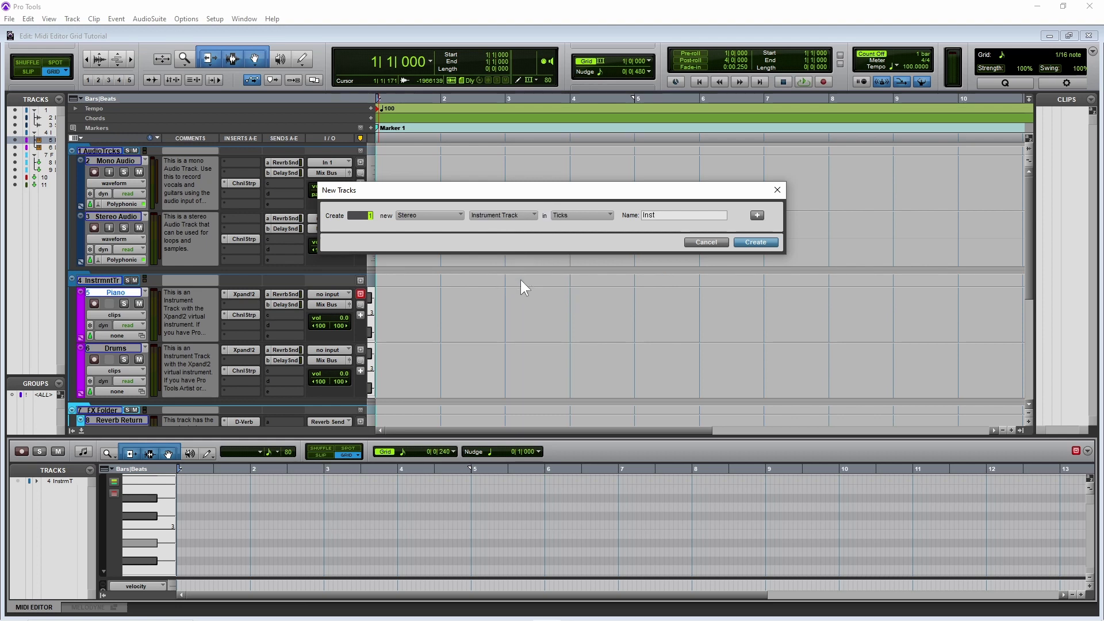
{"action": "left_click", "coordinate": [757, 241]}
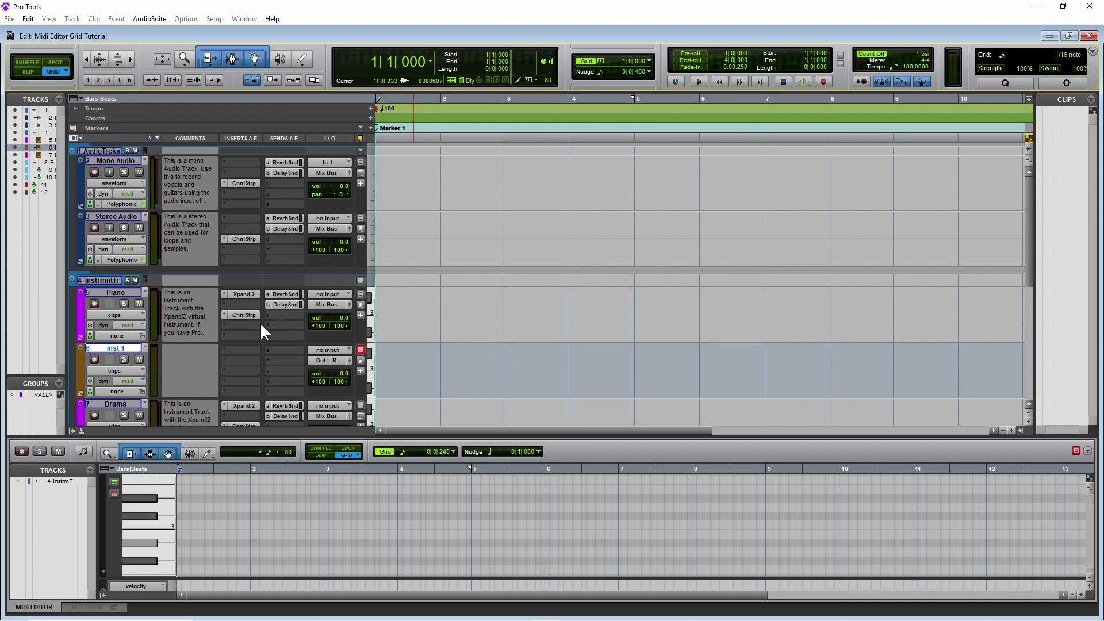
Insert the AIR Music Technology Xpand!2 (stereo) plug-in on Inst 1's insert slot a.
{"action": "left_click", "coordinate": [233, 350]}
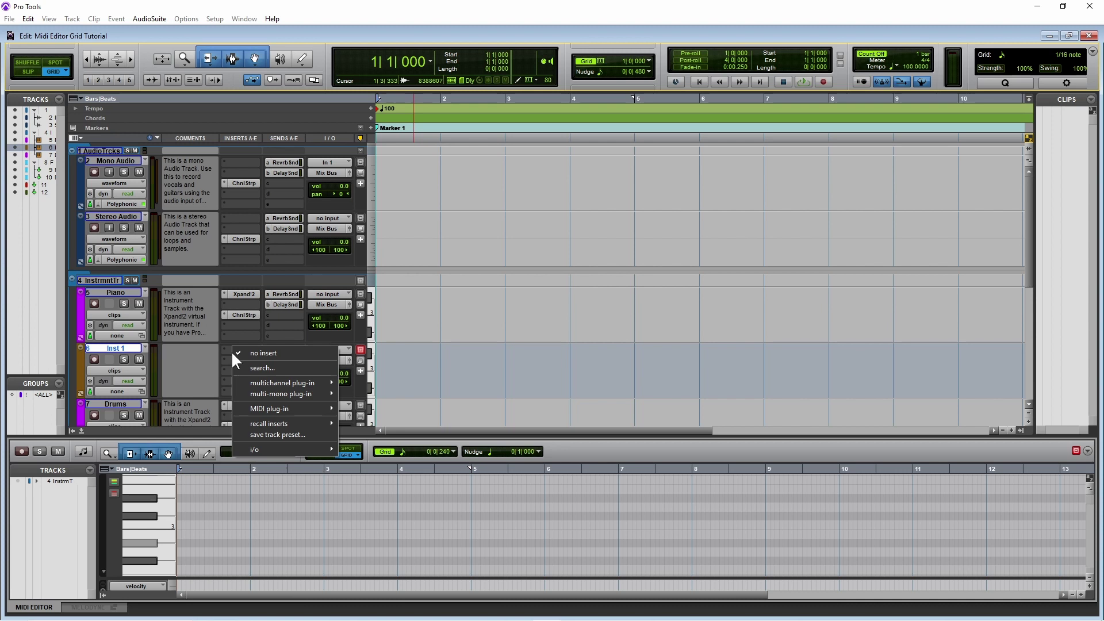
{"action": "mouse_move", "coordinate": [262, 384]}
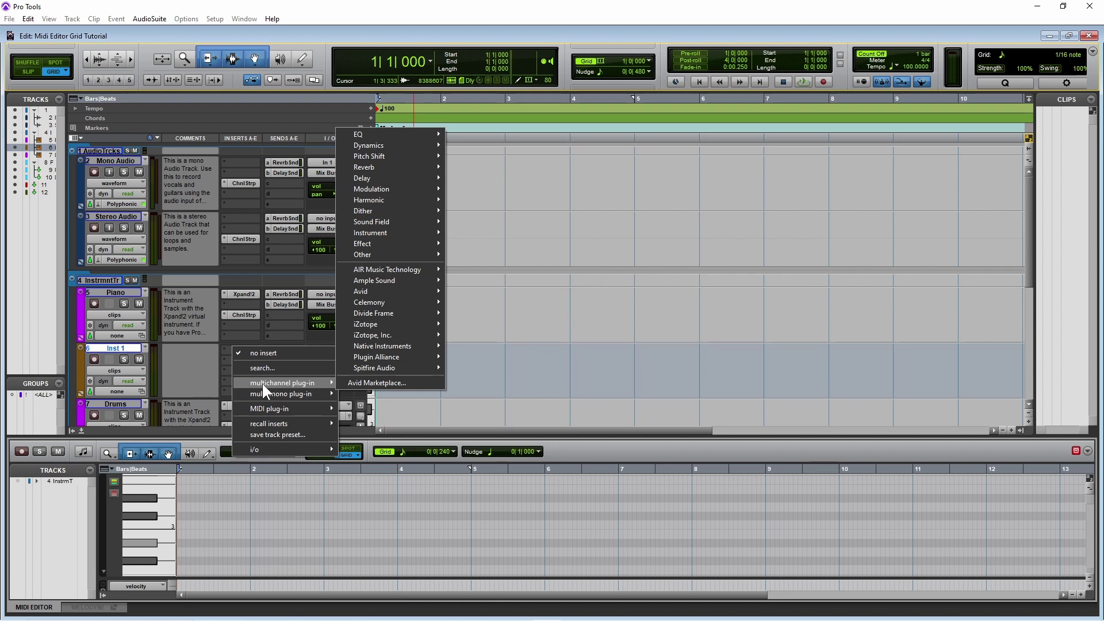
{"action": "mouse_move", "coordinate": [410, 273]}
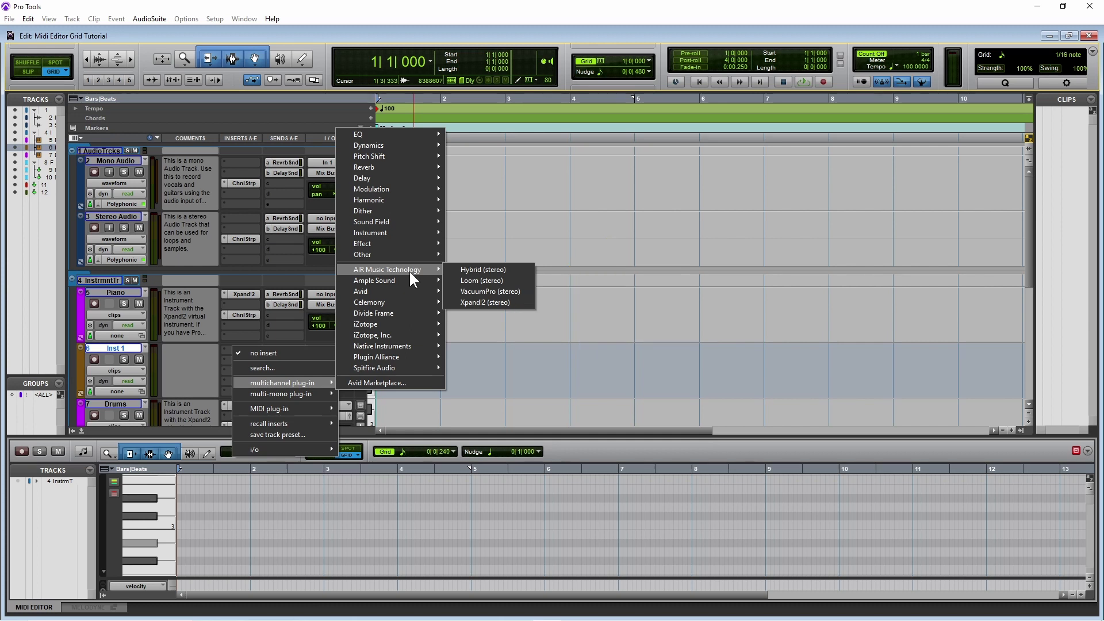
{"action": "left_click", "coordinate": [457, 302]}
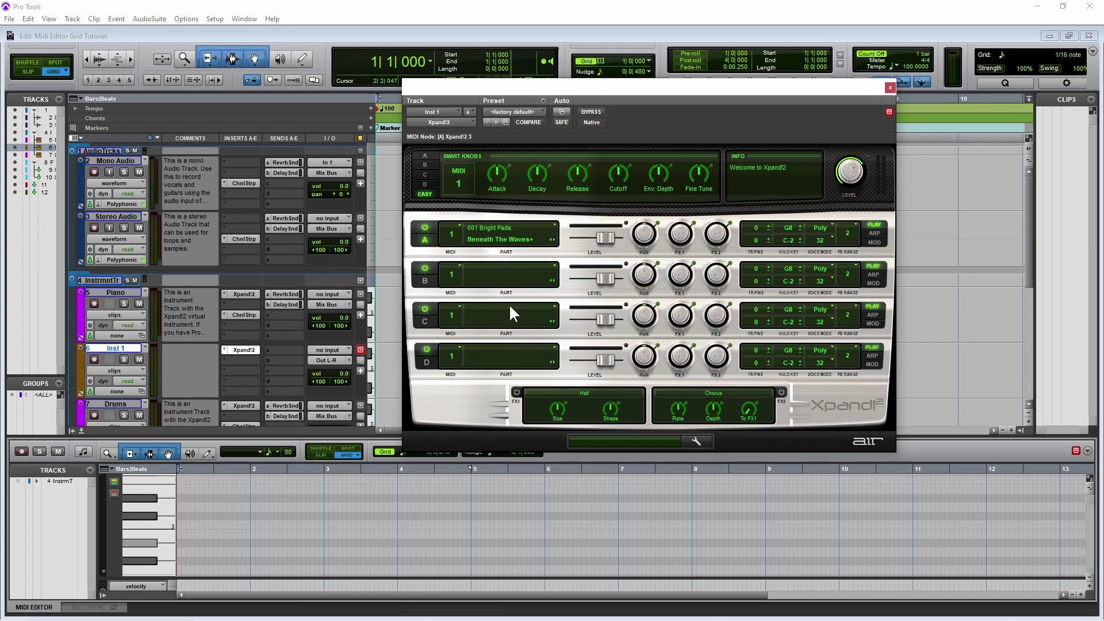
Load the 13 Acoustic Piano > +01 Rock Piano preset in Xpand!2, then close its window.
{"action": "left_click", "coordinate": [528, 114]}
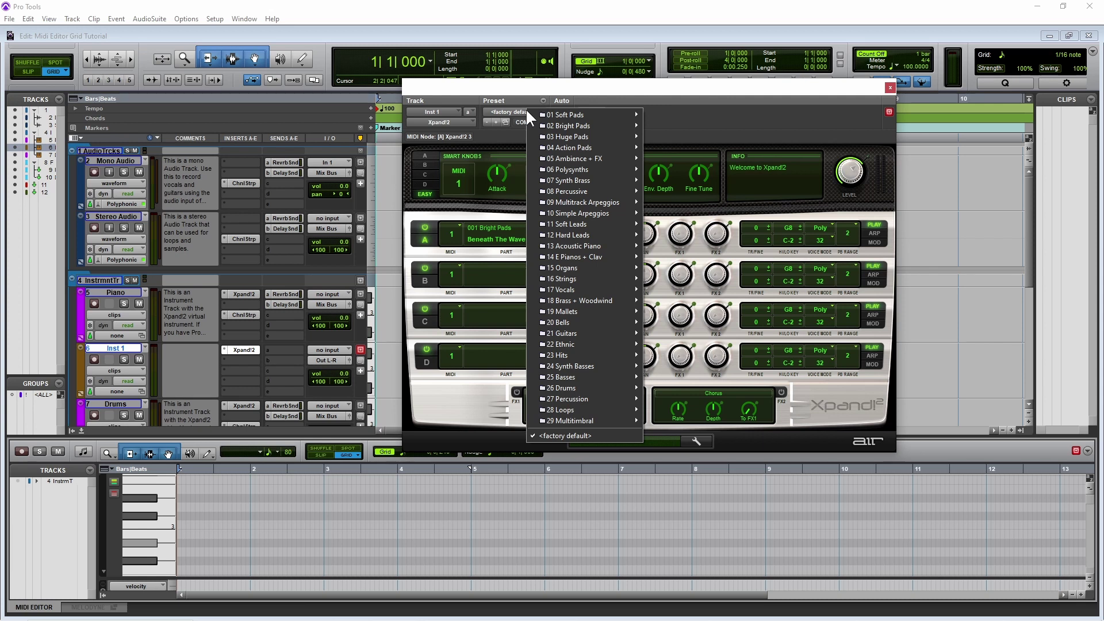
{"action": "mouse_move", "coordinate": [578, 244]}
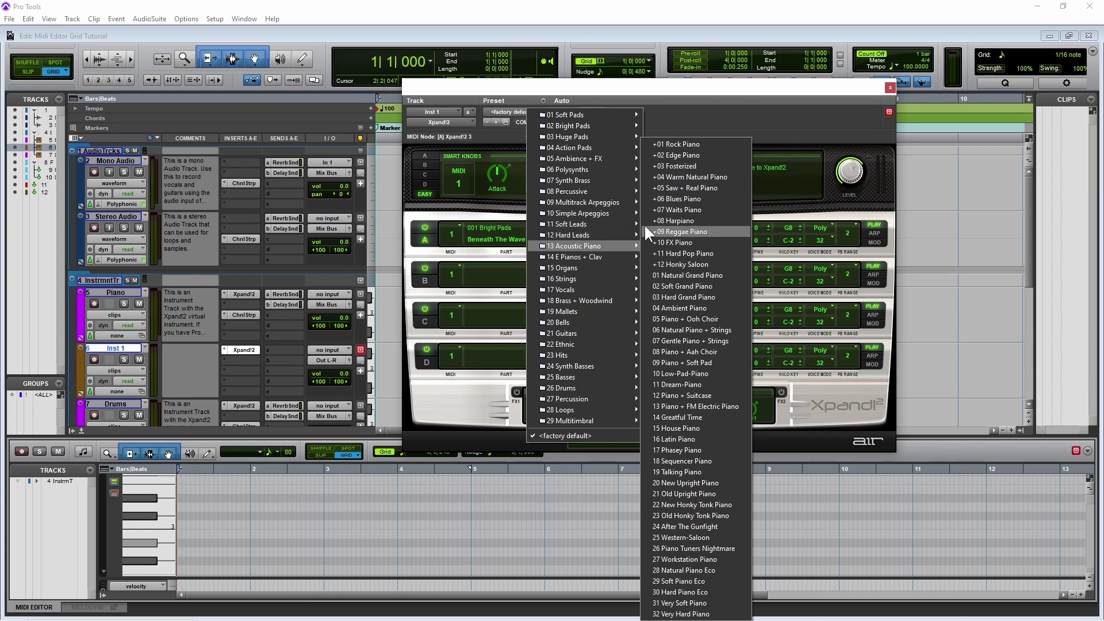
{"action": "left_click", "coordinate": [688, 145]}
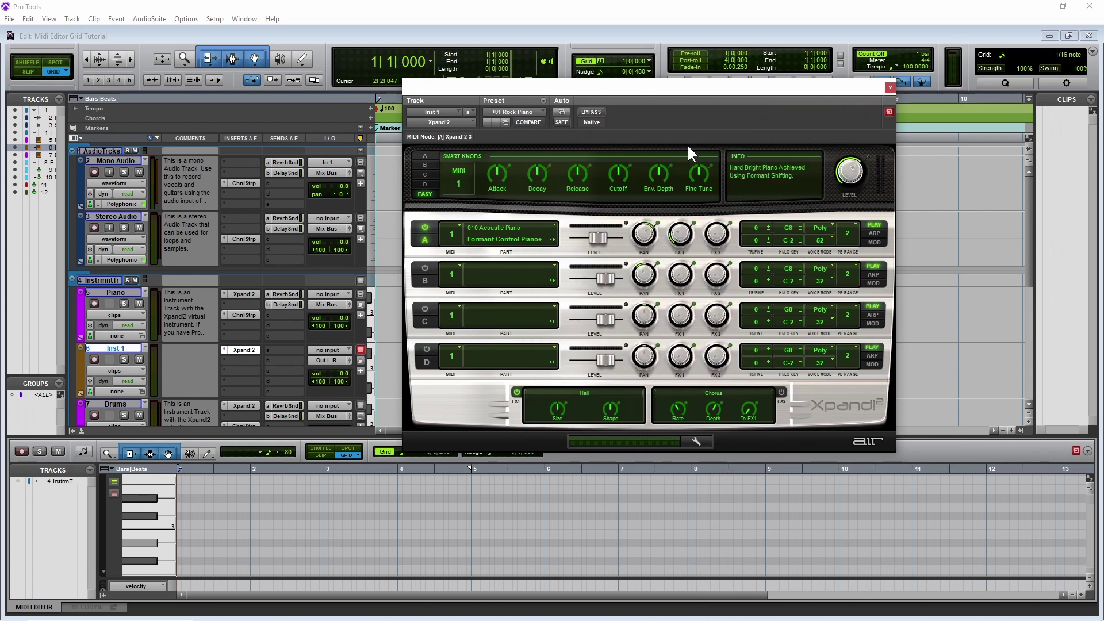
{"action": "left_click", "coordinate": [890, 88]}
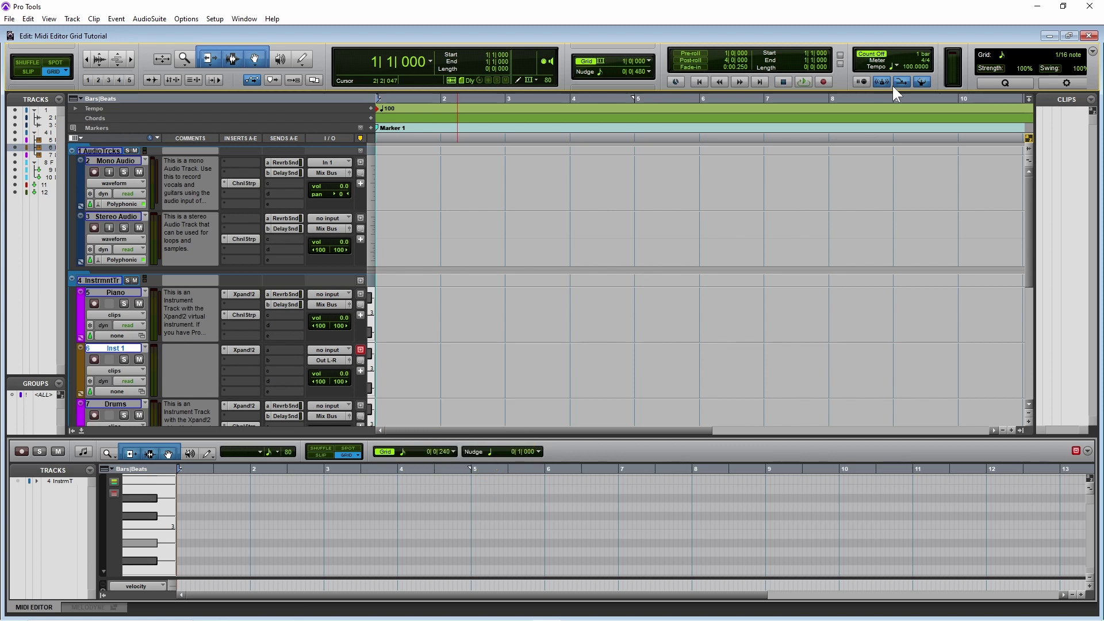
Show Inst 1 in the MIDI Editor, audition a piano key, and bring up the Grid values.
{"action": "left_click", "coordinate": [382, 350]}
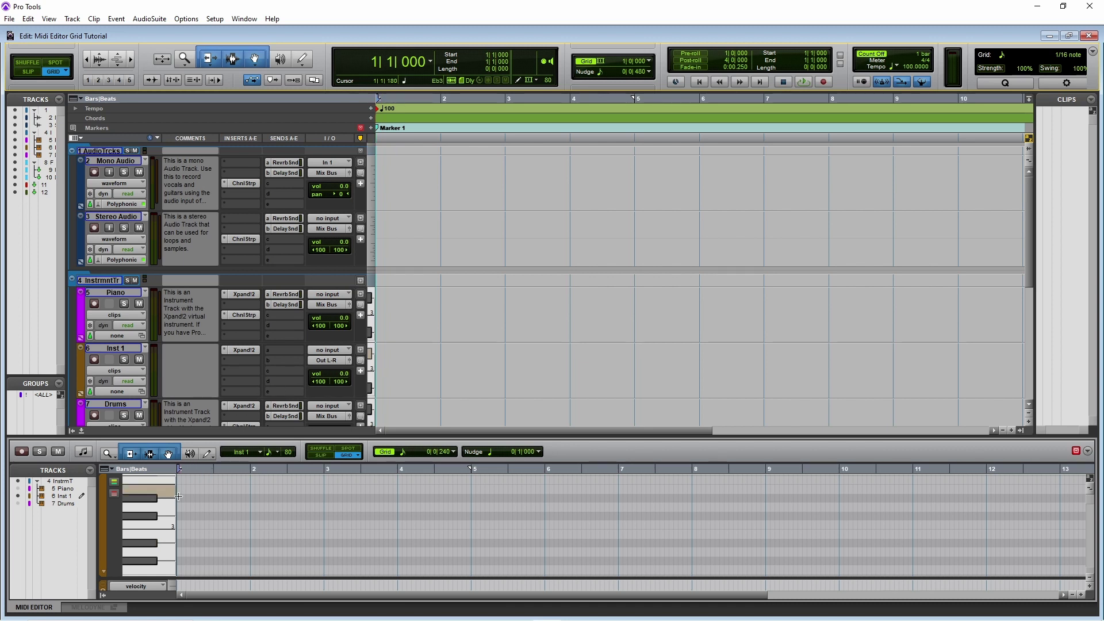
{"action": "left_click", "coordinate": [164, 522]}
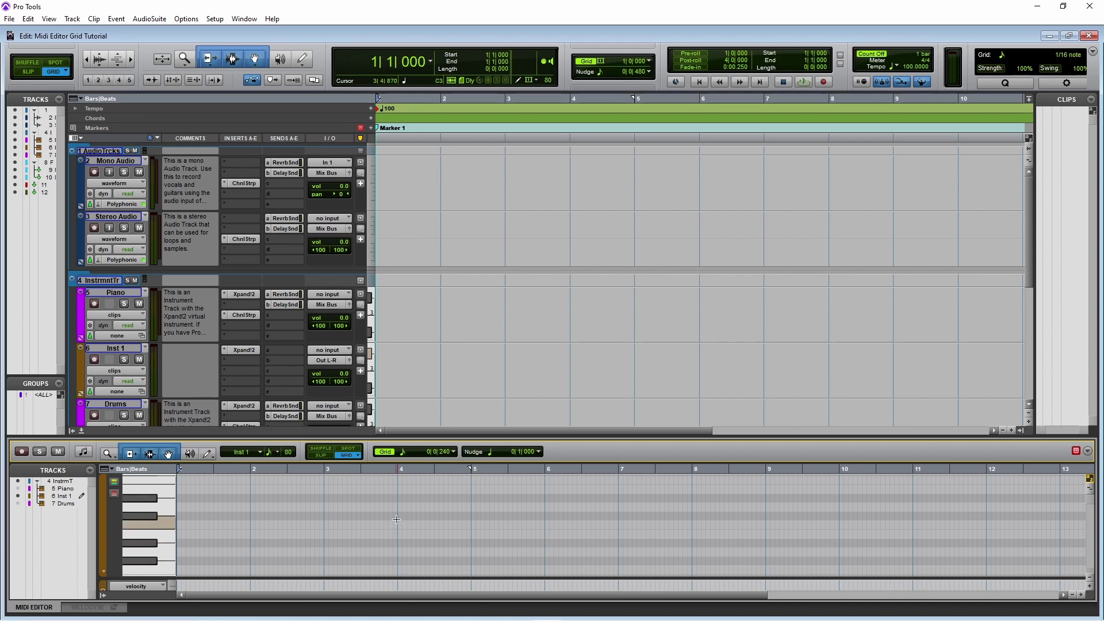
{"action": "left_click", "coordinate": [403, 452]}
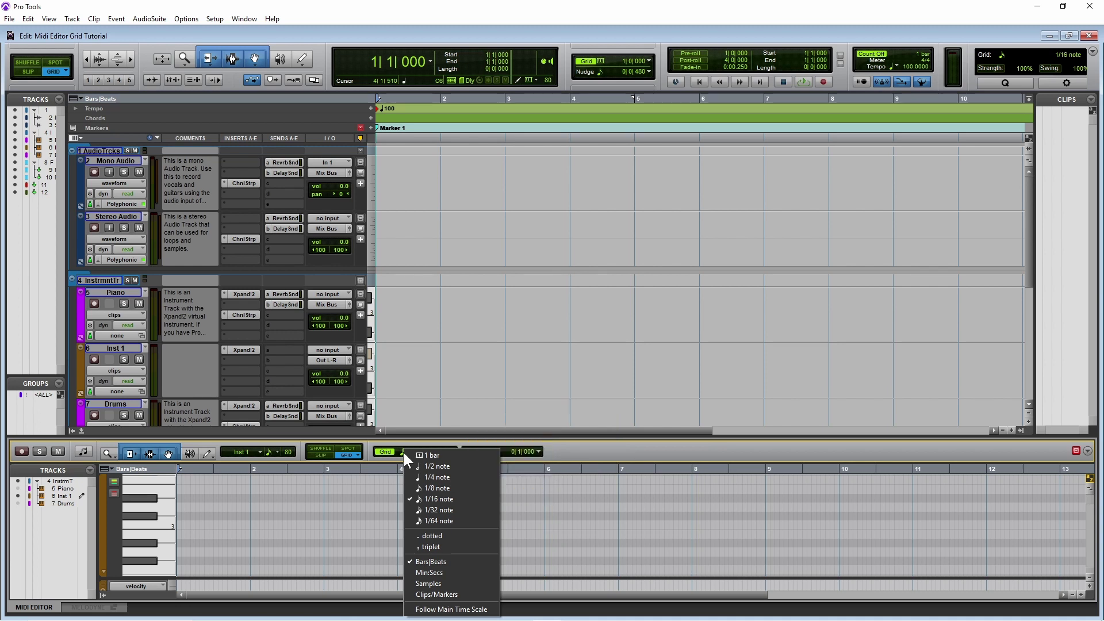
Change the MIDI Editor grid to 1 bar, then to 1/4 note.
{"action": "left_click", "coordinate": [420, 452]}
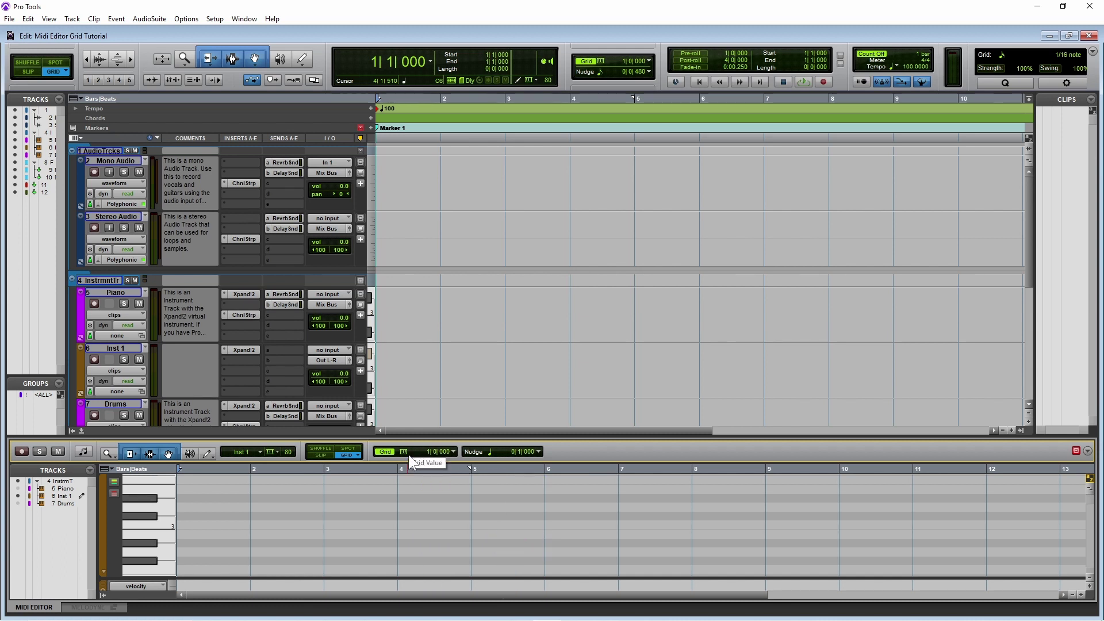
{"action": "left_click", "coordinate": [404, 452]}
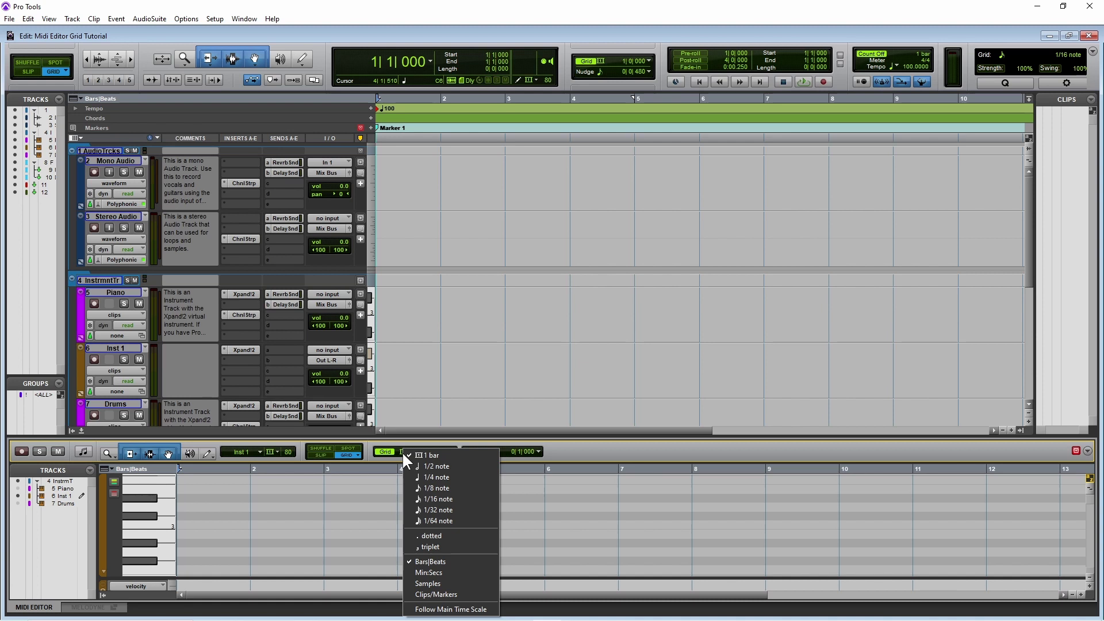
{"action": "left_click", "coordinate": [433, 477]}
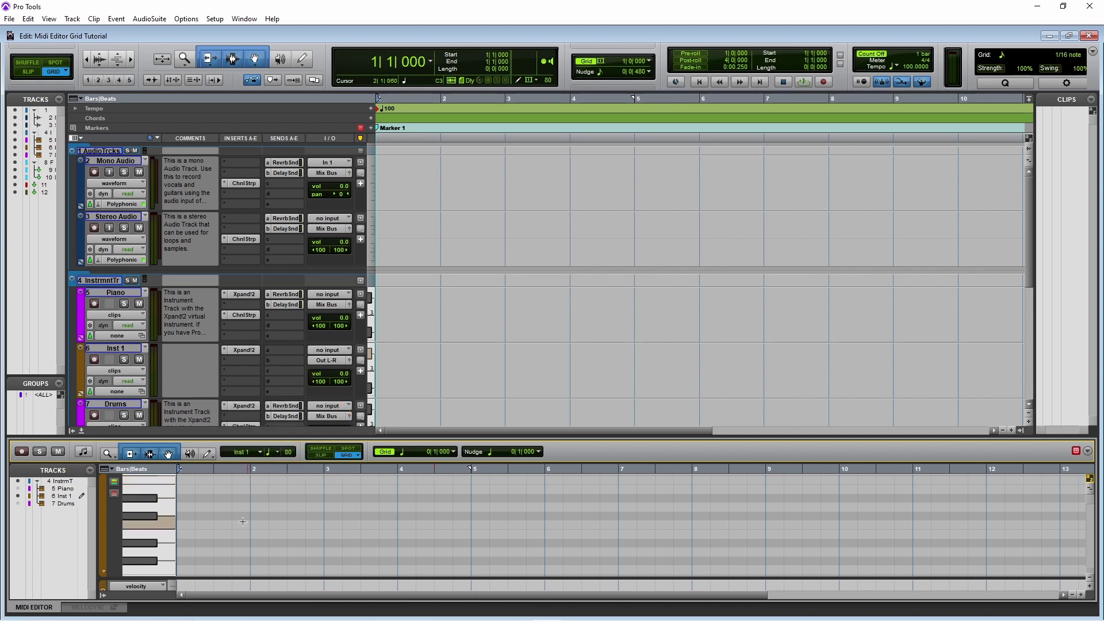
Draw a trial note at bar 1 beat 2, audition the C#3 key and note, then delete it.
{"action": "left_click", "coordinate": [202, 506]}
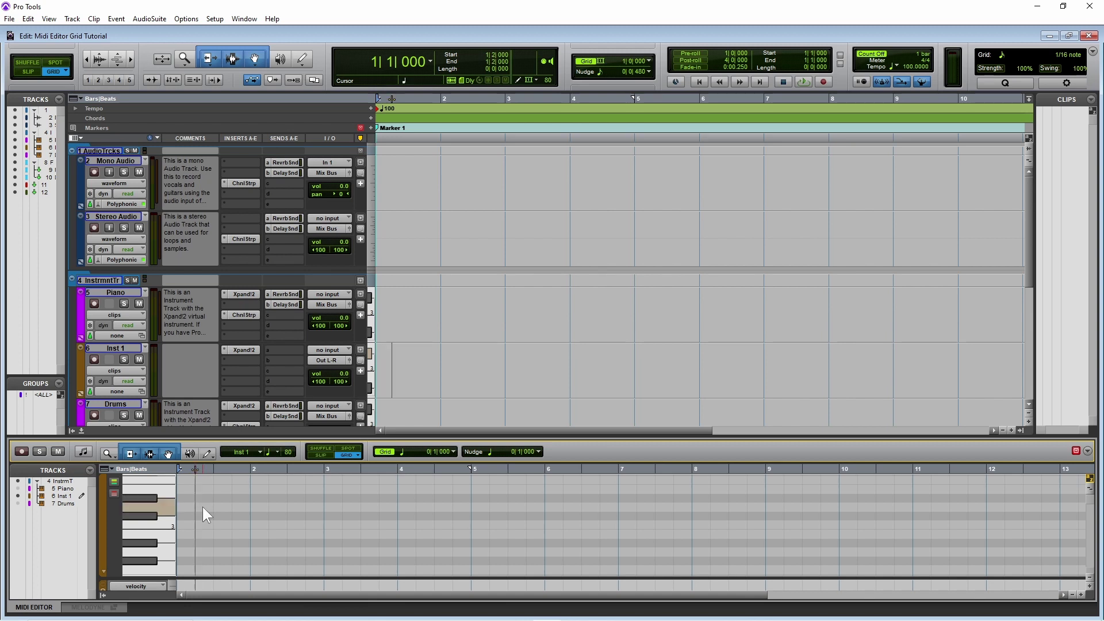
{"action": "left_click", "coordinate": [202, 506]}
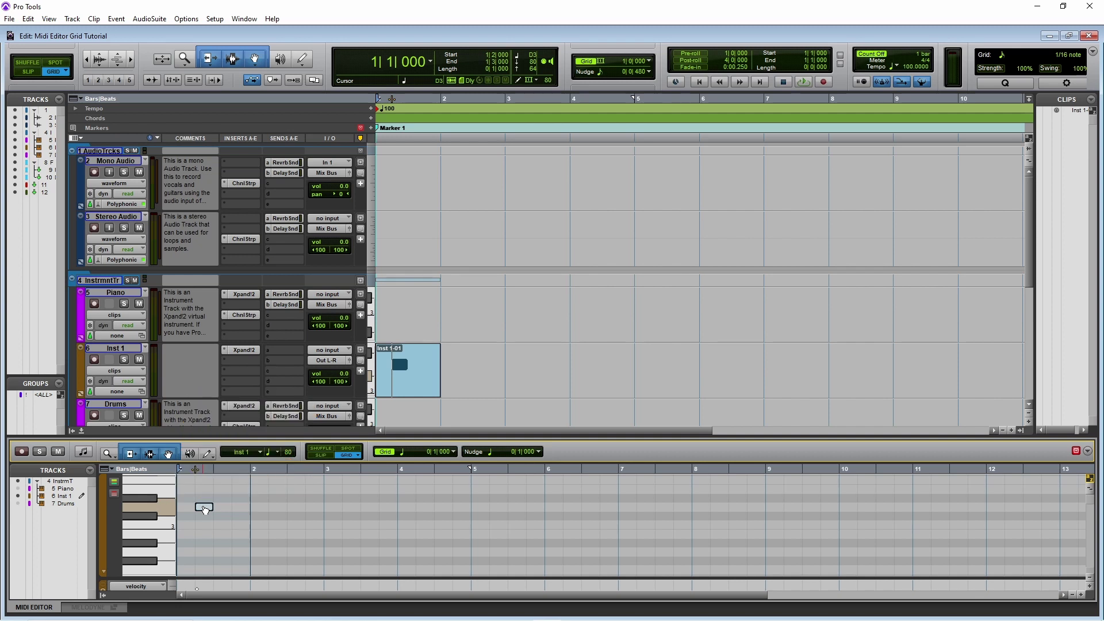
{"action": "left_click", "coordinate": [162, 505]}
{"action": "left_click", "coordinate": [162, 505]}
{"action": "left_click", "coordinate": [205, 509]}
{"action": "key", "text": "Delete"}
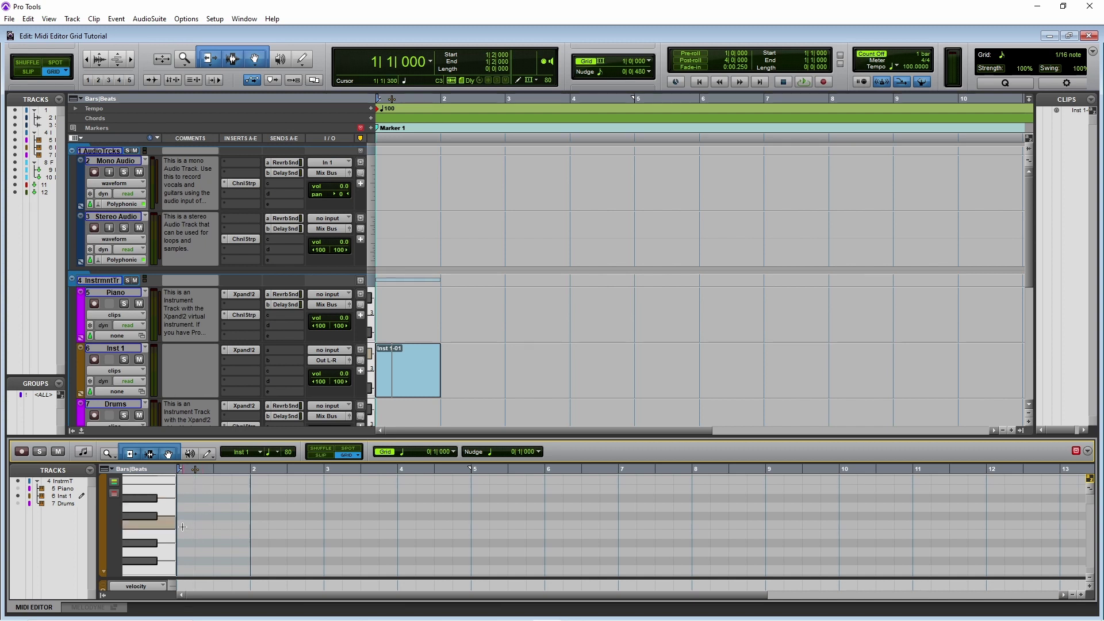
Draw four notes in a row on C3 across bar 1.
{"action": "left_click", "coordinate": [182, 525]}
{"action": "left_click", "coordinate": [200, 525]}
{"action": "left_click", "coordinate": [216, 525]}
{"action": "left_click", "coordinate": [237, 525]}
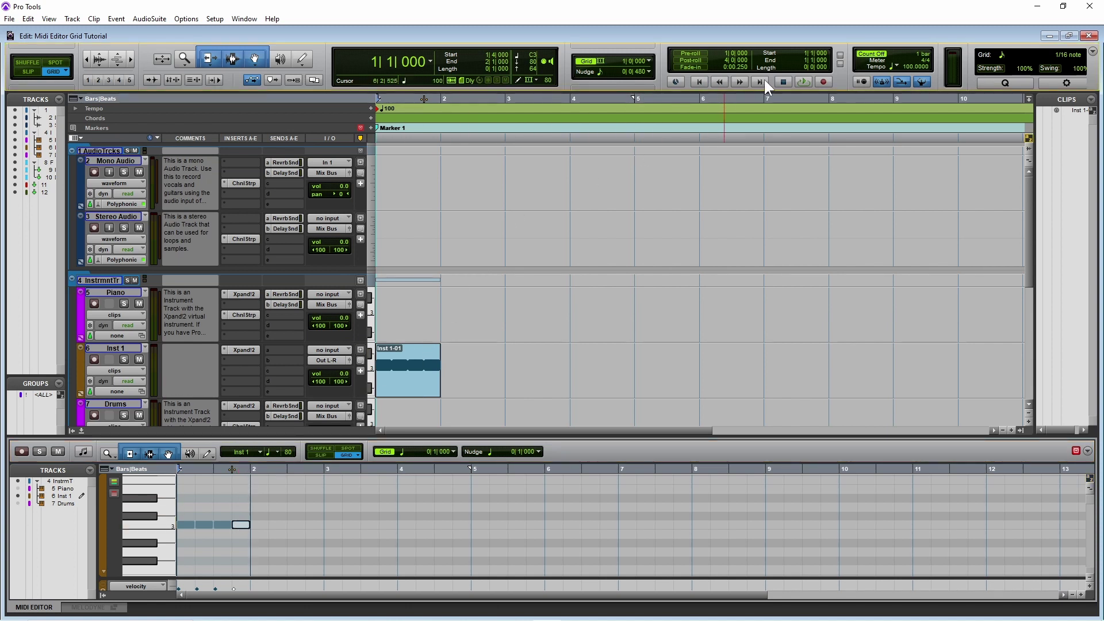
{"action": "left_click", "coordinate": [804, 82]}
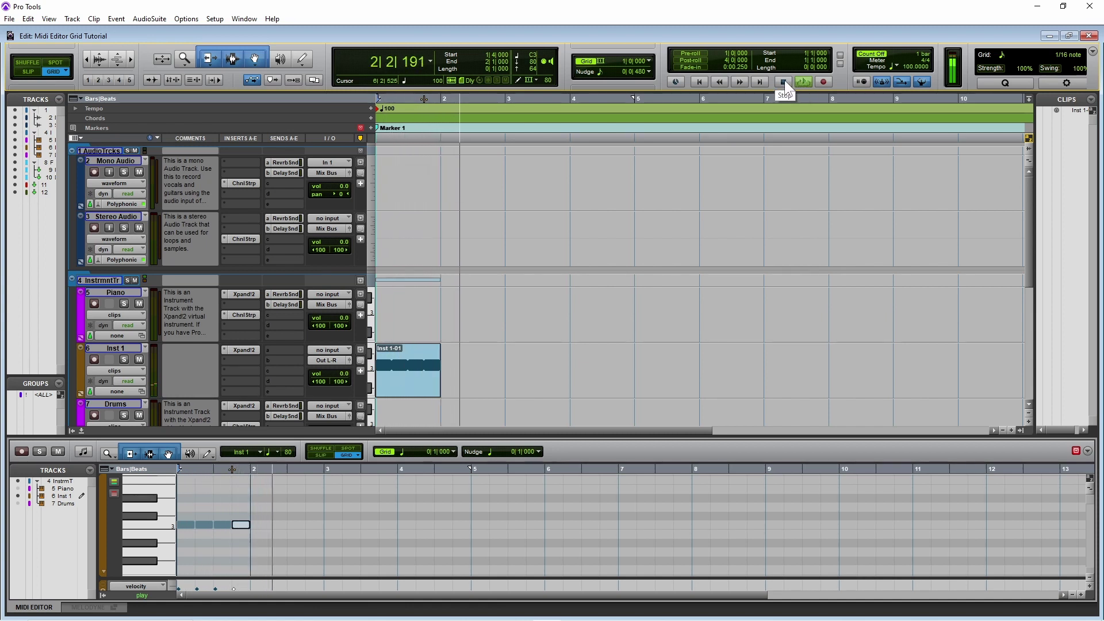
{"action": "left_click", "coordinate": [784, 81]}
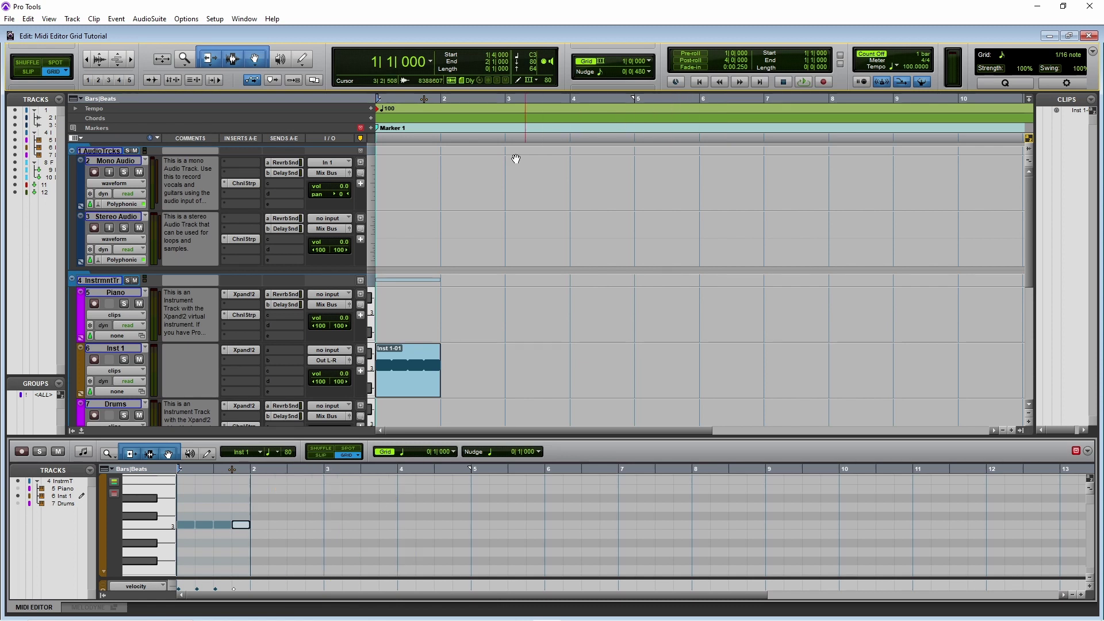
Set the default note duration to 1/8 note and deselect, moving to bar 2.
{"action": "left_click", "coordinate": [271, 450]}
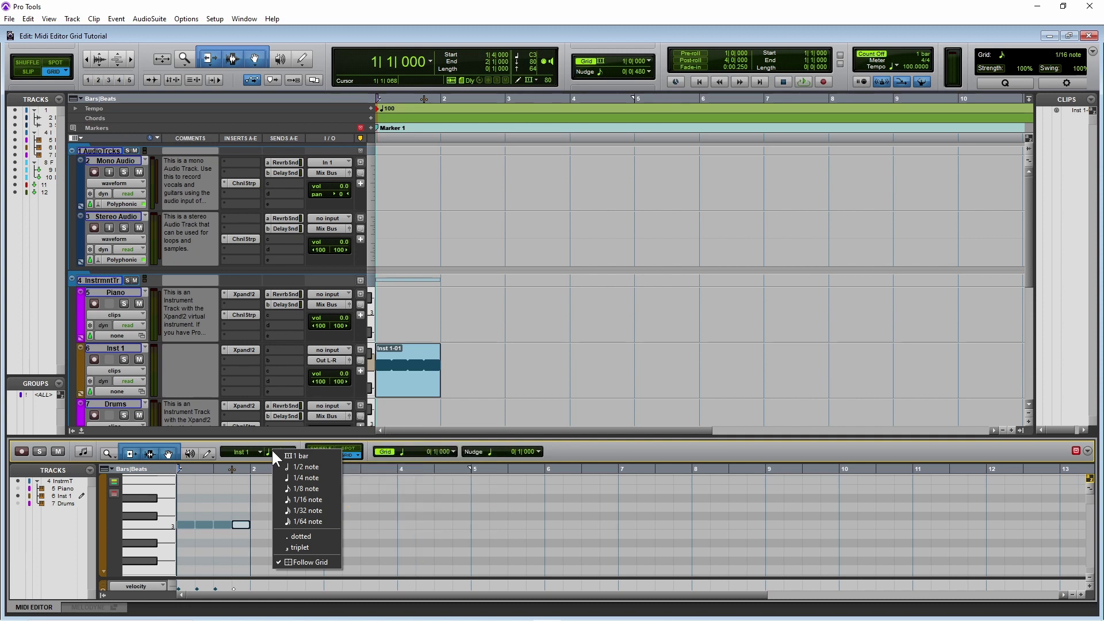
{"action": "left_click", "coordinate": [296, 488]}
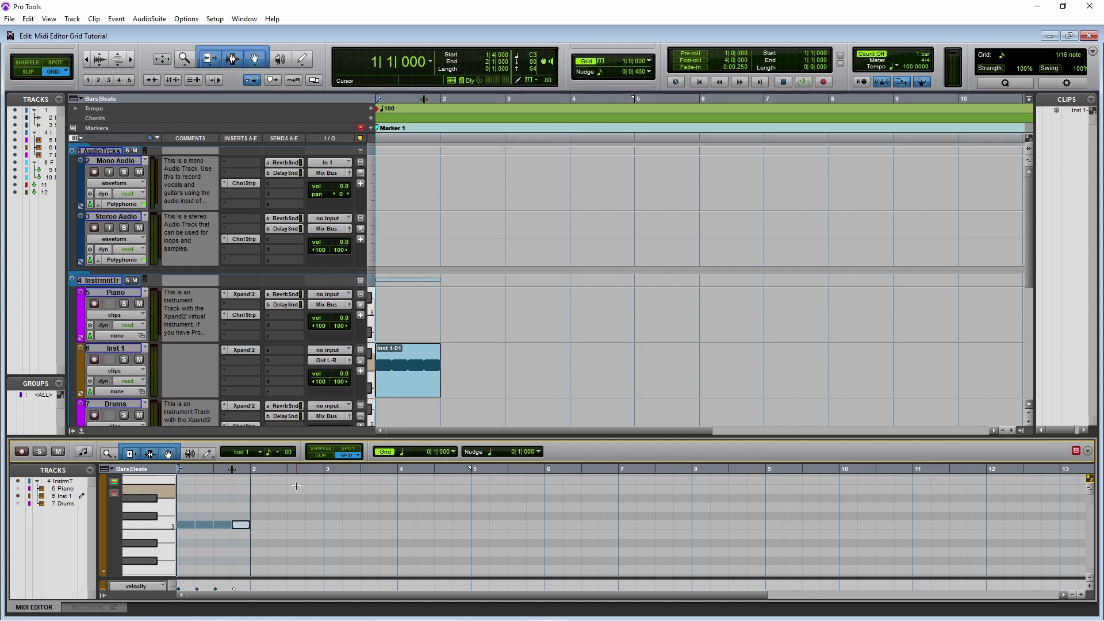
{"action": "left_click", "coordinate": [258, 533]}
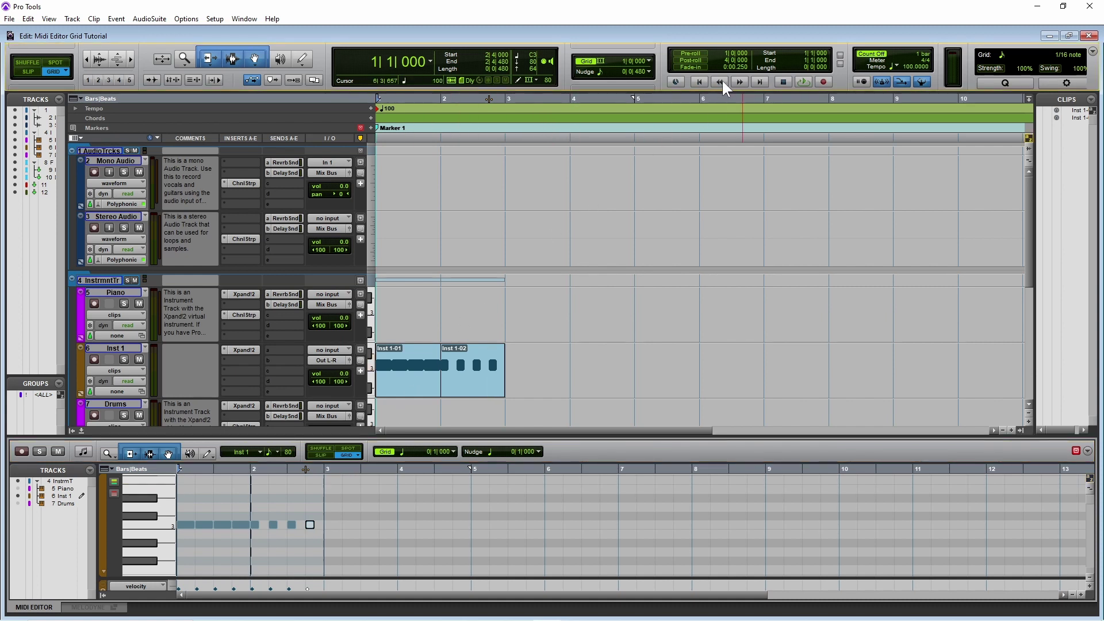
Play back and stop both clips, then bring up the MIDI Editor's Grid value list.
{"action": "left_click", "coordinate": [803, 81]}
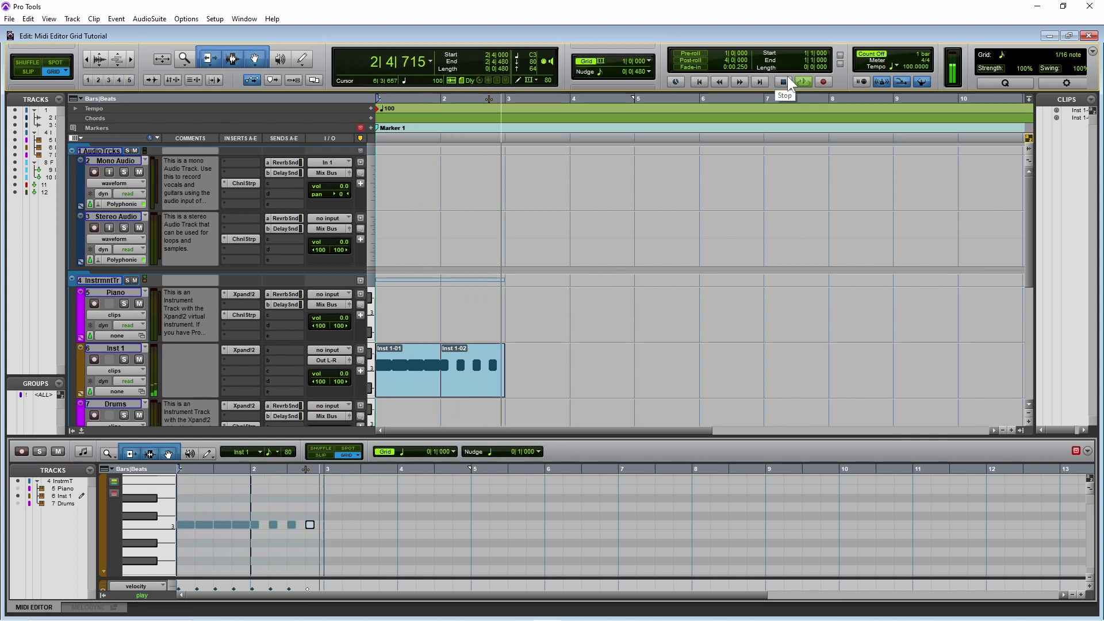
{"action": "left_click", "coordinate": [783, 80]}
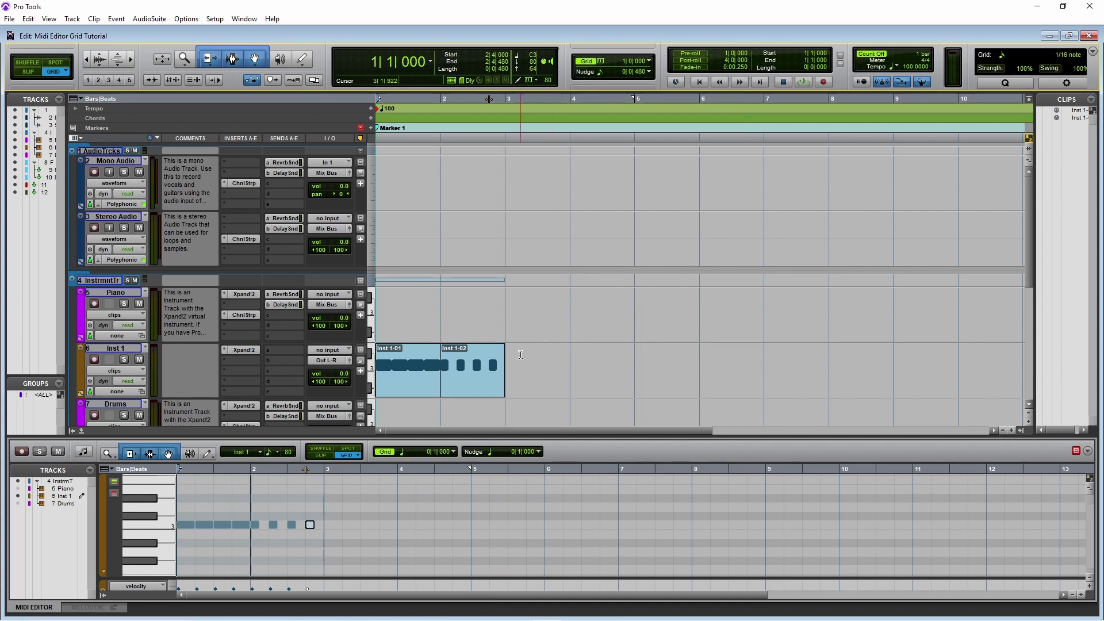
{"action": "left_click", "coordinate": [402, 452]}
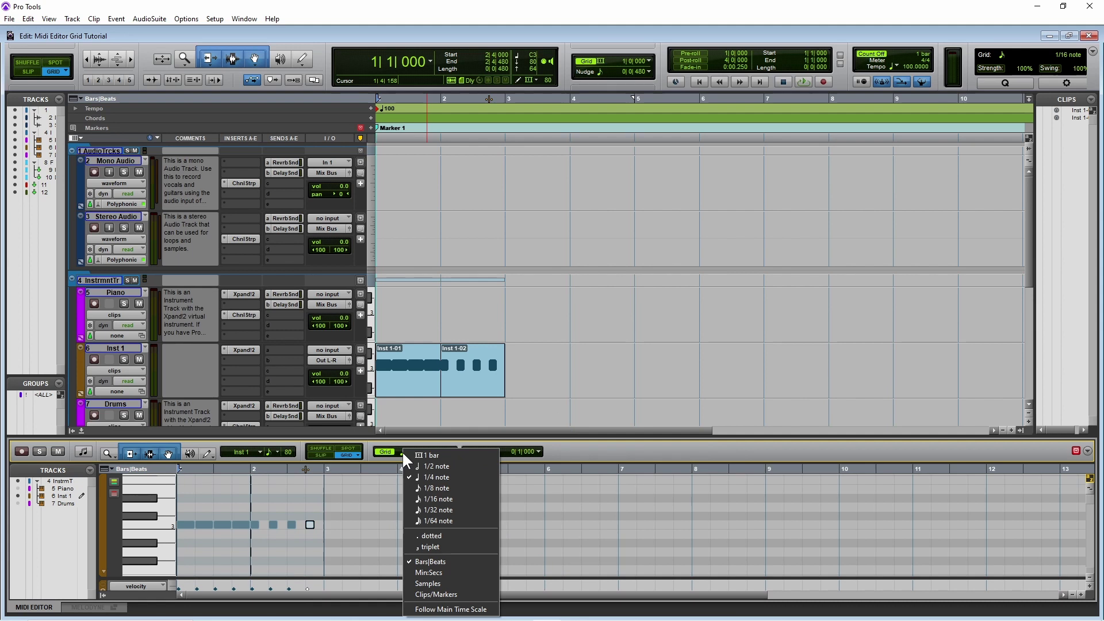
Set the grid to 1/8 note and select the fourth note in bar 1.
{"action": "left_click", "coordinate": [427, 488]}
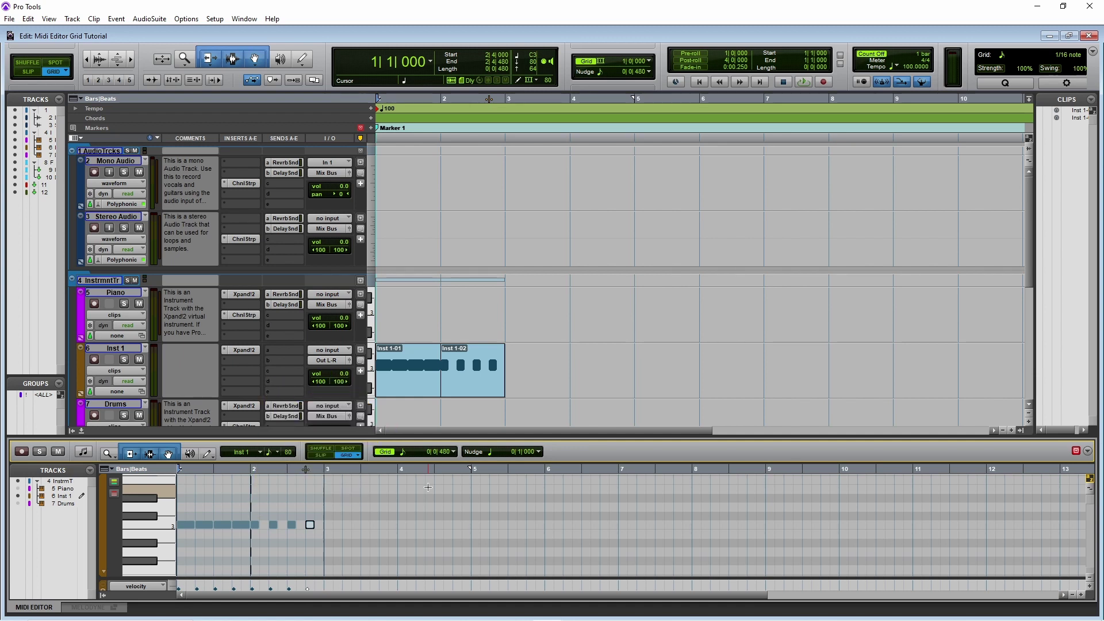
{"action": "left_click", "coordinate": [246, 526]}
Trim the fourth C3 note to an eighth, then marquee-select and shorten the first three.
{"action": "left_click_drag", "start_coordinate": [242, 526], "coordinate": [241, 526]}
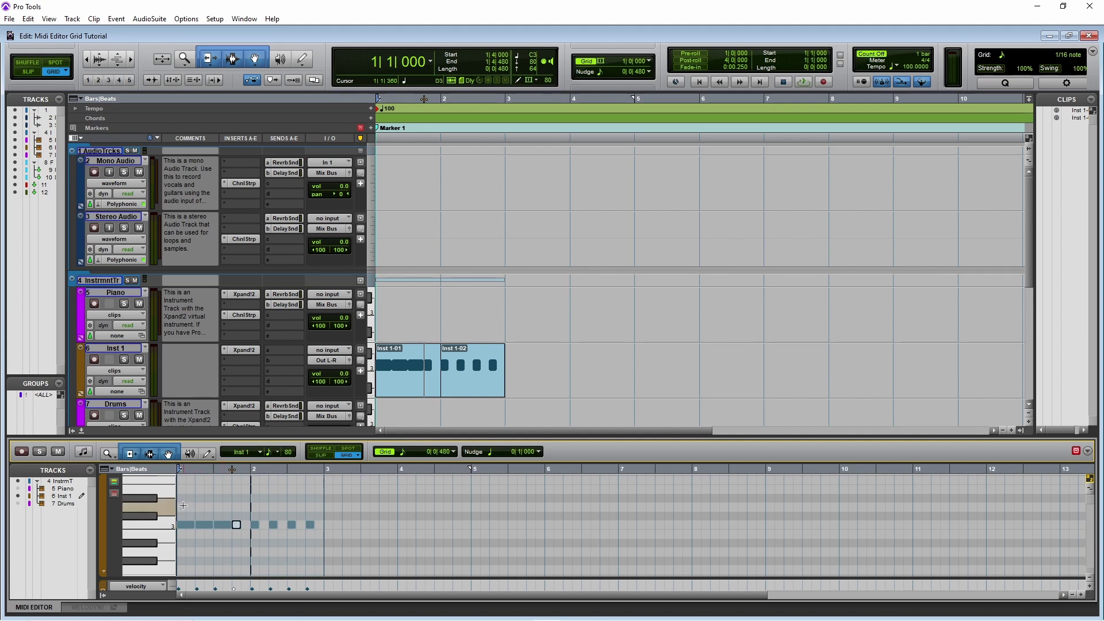
{"action": "left_click_drag", "start_coordinate": [180, 508], "coordinate": [226, 543]}
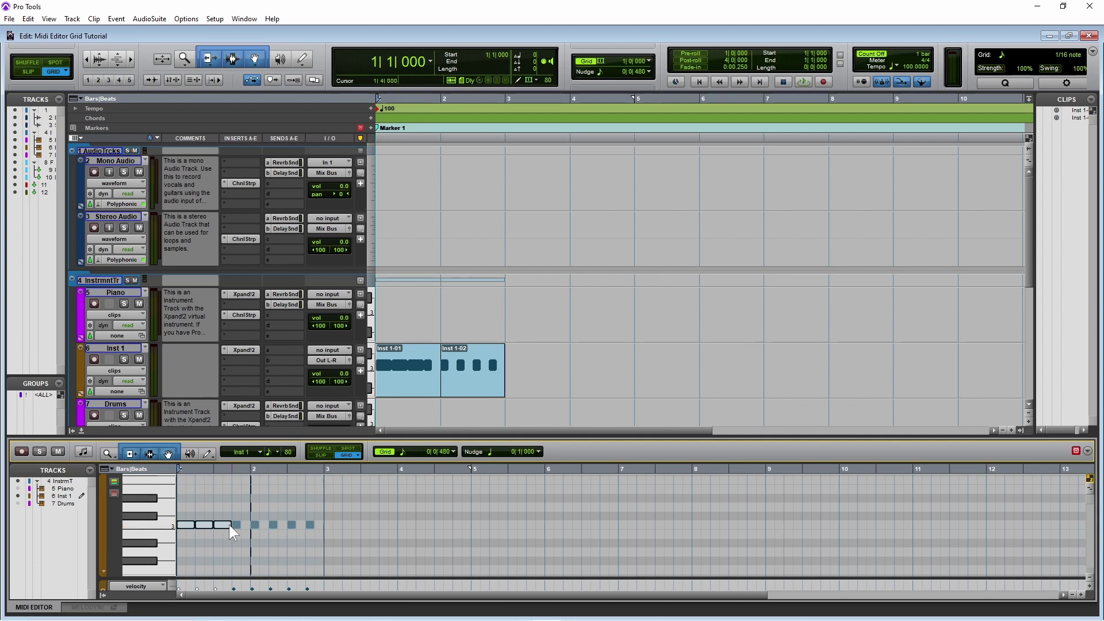
{"action": "left_click_drag", "start_coordinate": [229, 524], "coordinate": [222, 525]}
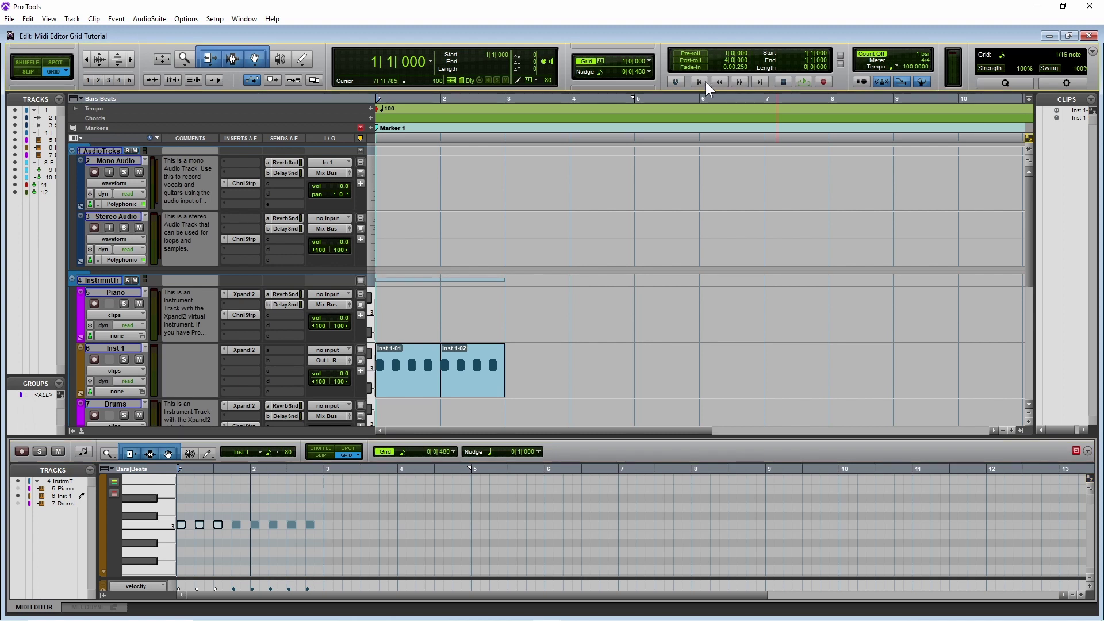
{"action": "left_click", "coordinate": [805, 81]}
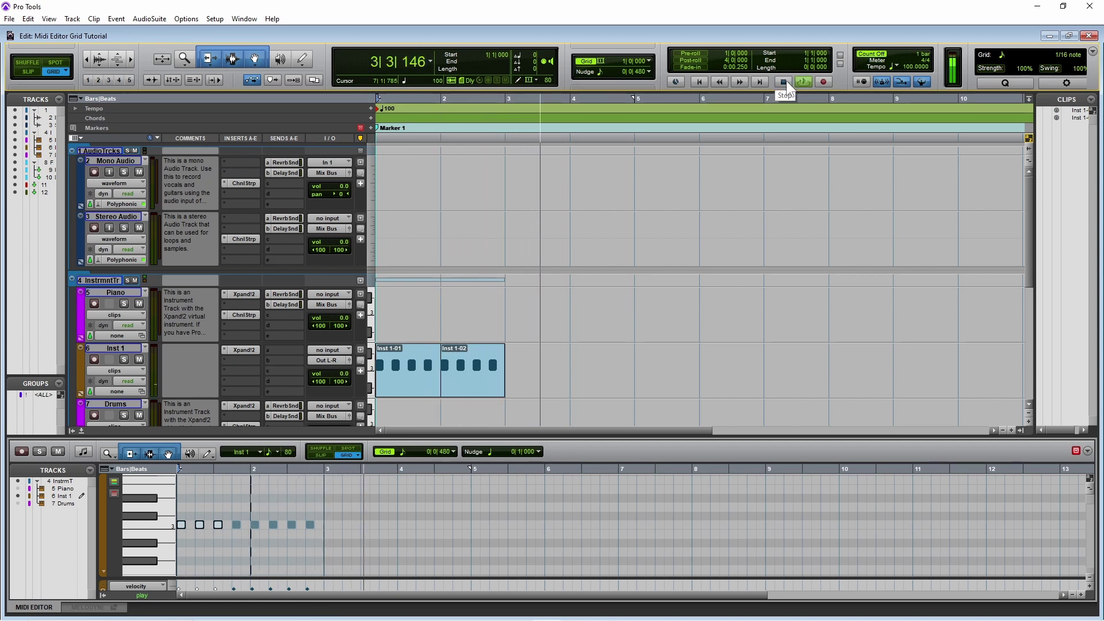
{"action": "left_click", "coordinate": [784, 81]}
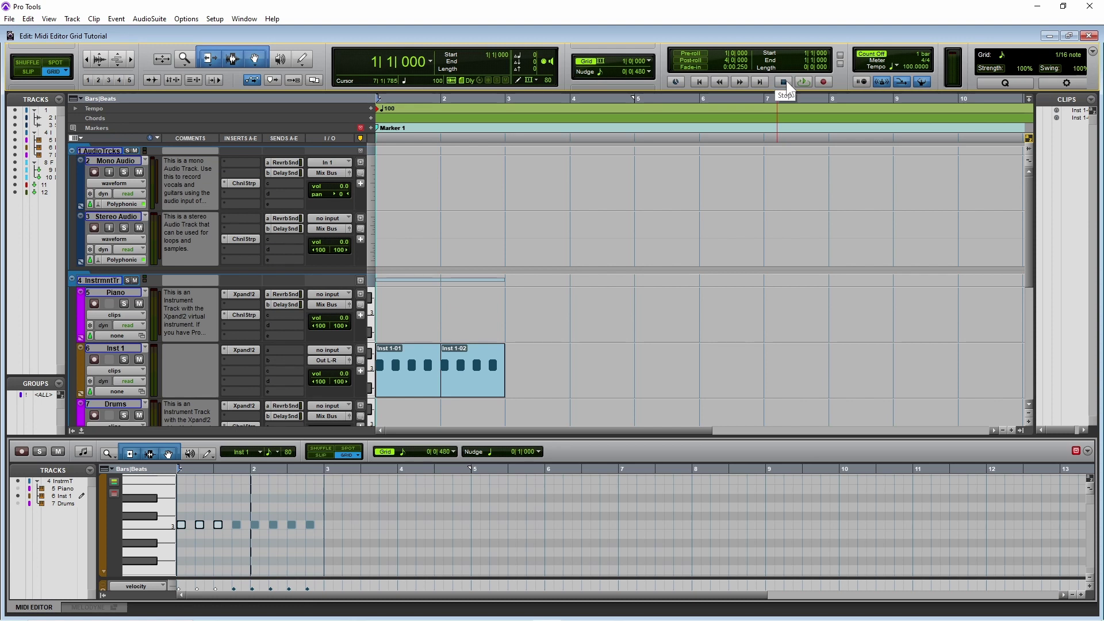